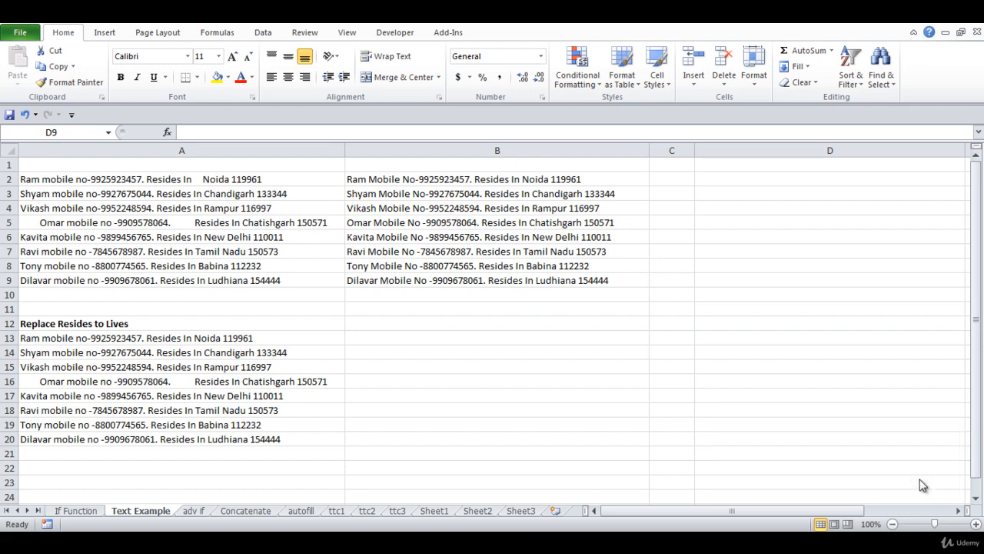
Copy the cleaned-up text formulas in B2:B9.
left_click(496, 180)
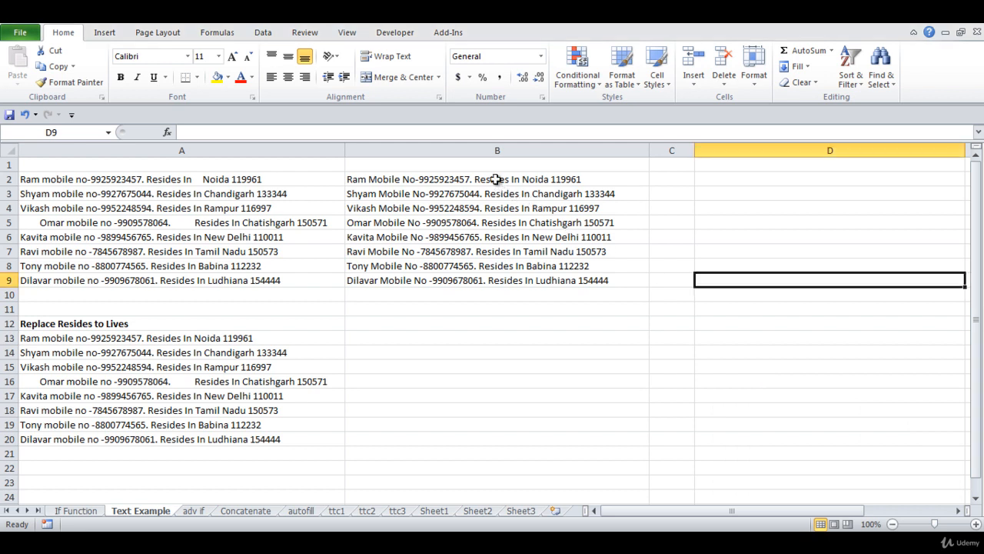
left_click(496, 179)
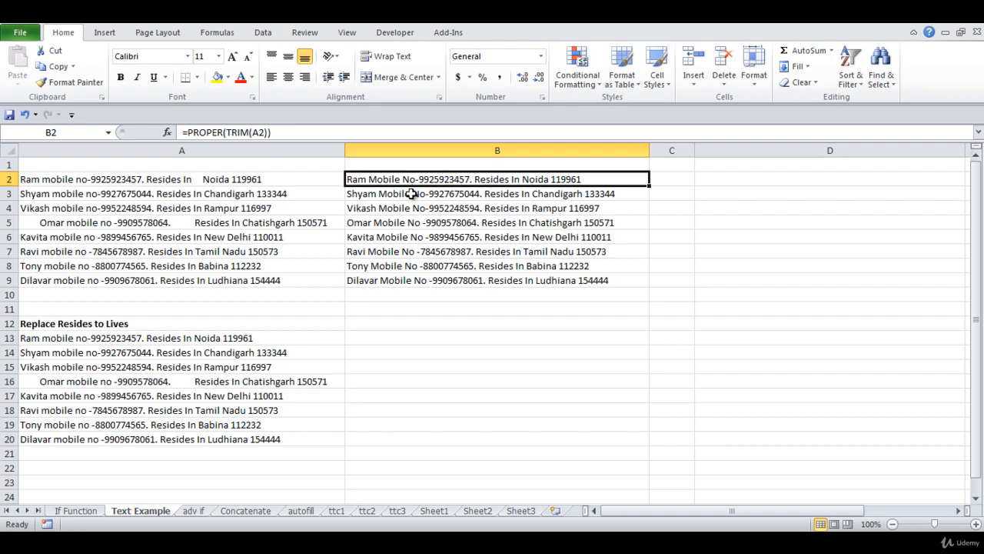
left_click(413, 236)
left_click(415, 252)
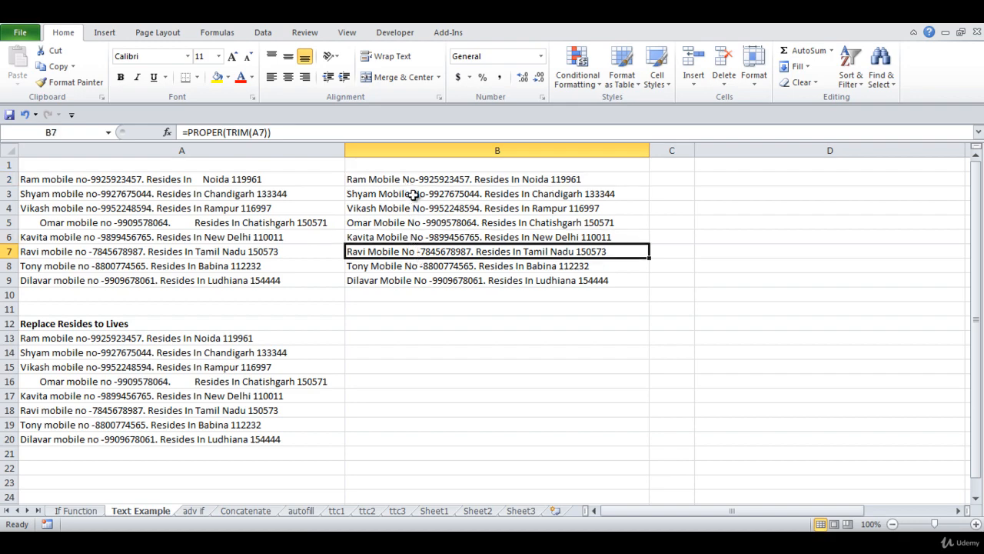
left_click_drag(417, 185, 417, 279)
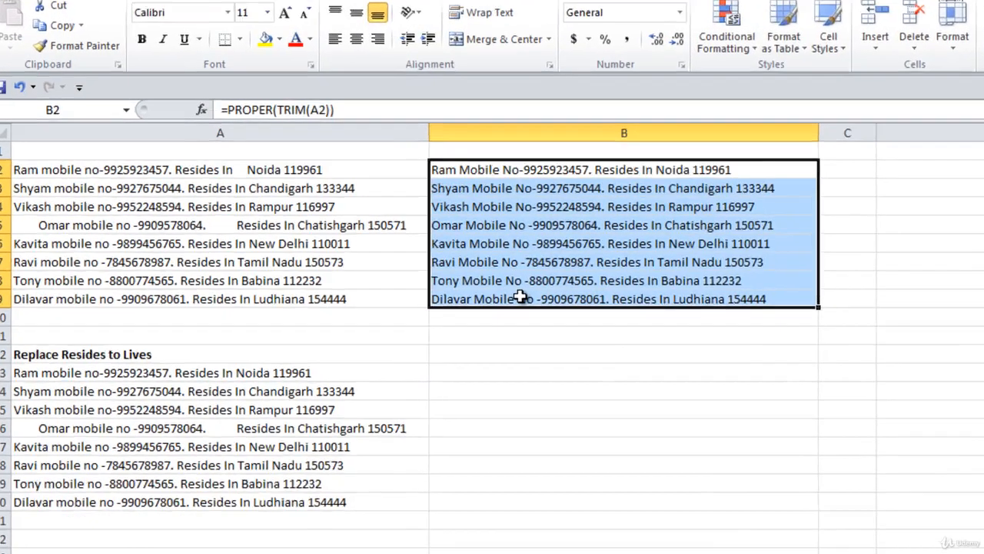
key("ctrl+c")
Try to paste the copied formulas over the original text starting at A2, and undo the paste.
left_click(253, 169)
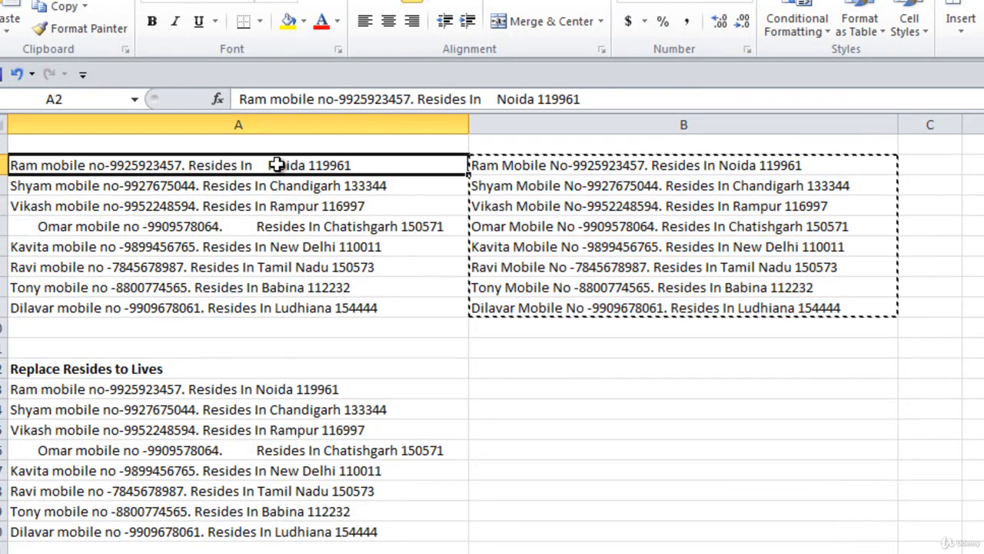
key("ctrl+v")
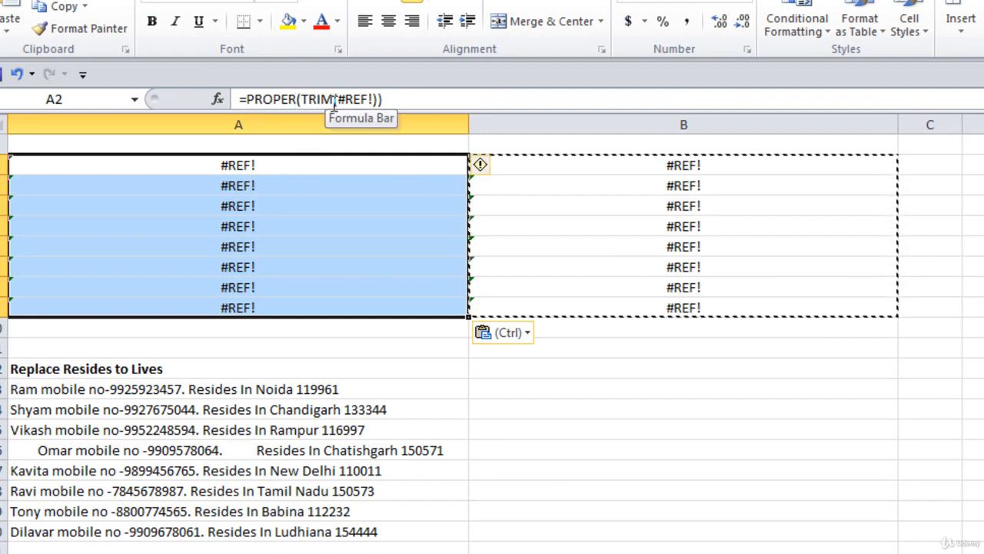
key("ctrl+z")
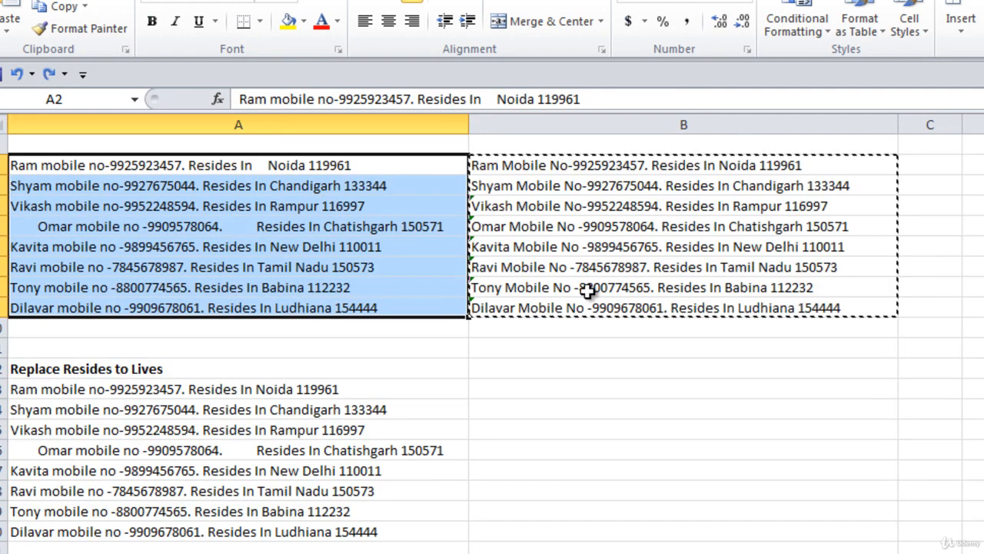
Paste the copied cells with Paste Special as Values over the original text starting at A2.
left_click(341, 165)
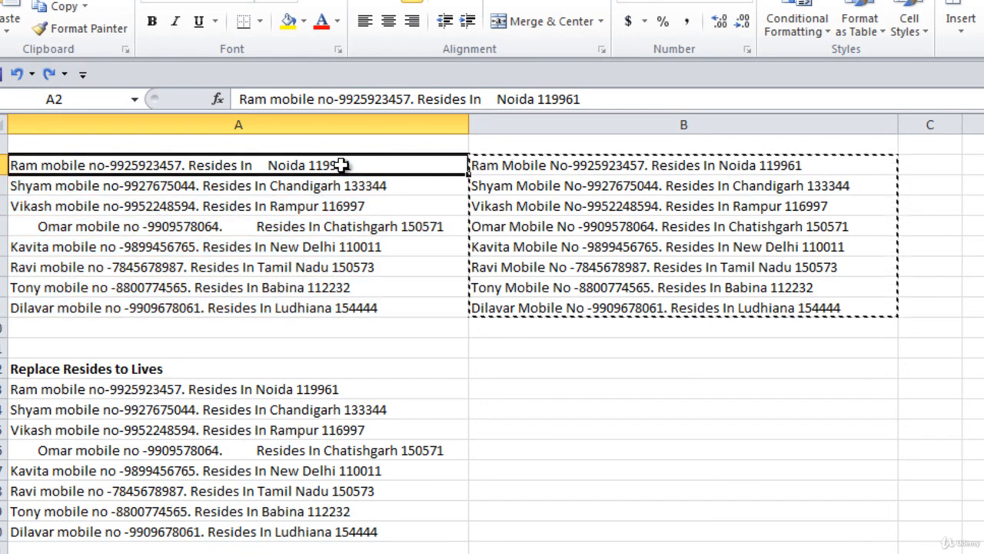
right_click(342, 166)
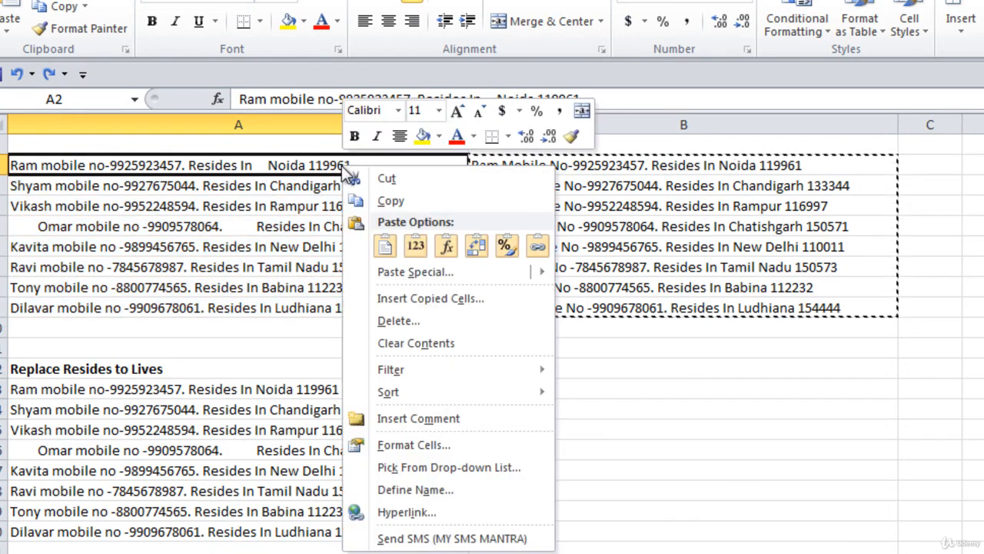
left_click(410, 272)
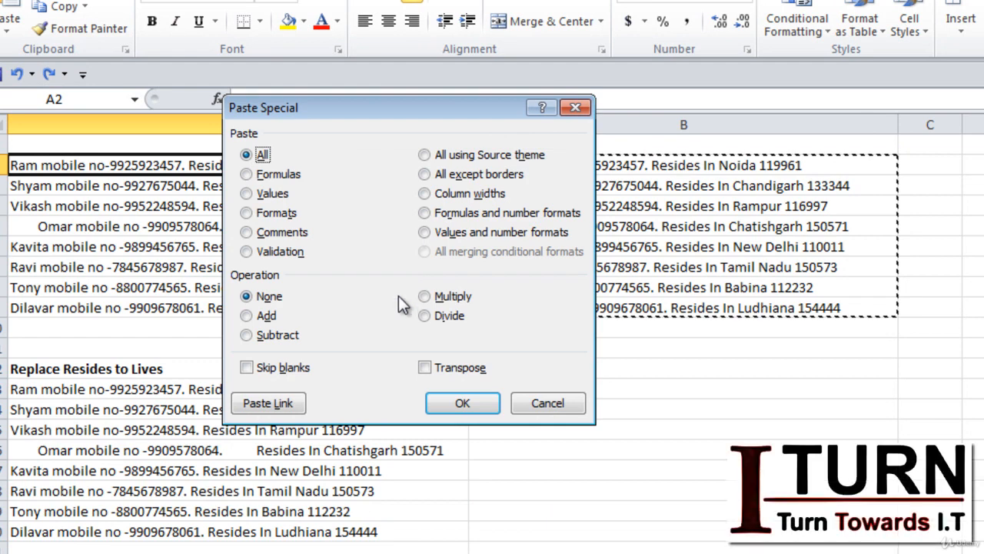
left_click(244, 193)
left_click(458, 402)
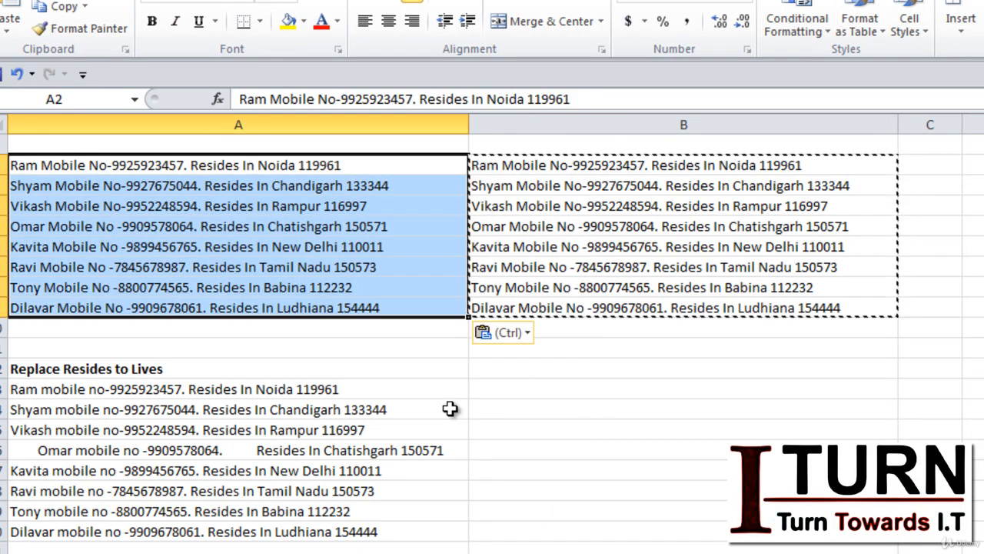
Clear the contents of the helper formulas in B2:B9.
left_click(546, 167)
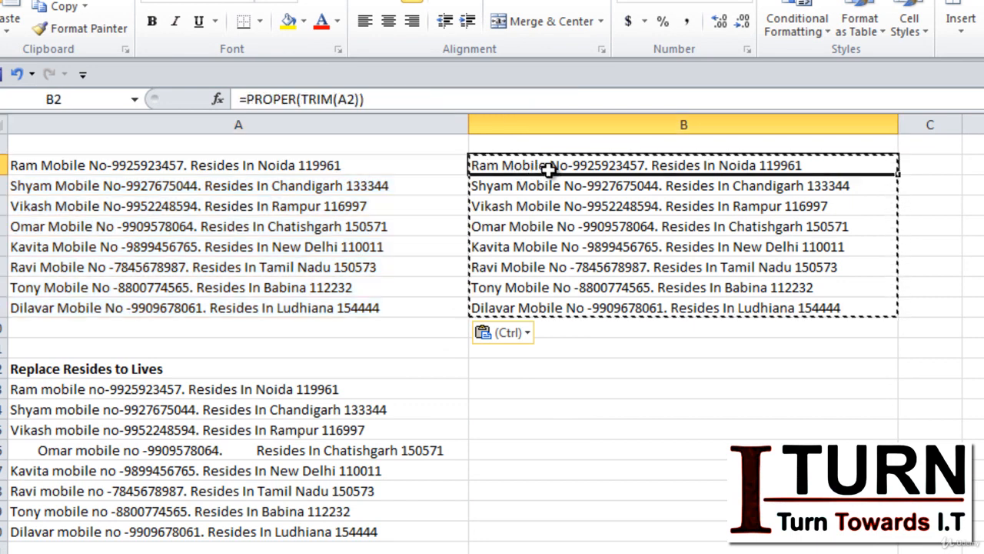
key("ctrl+shift+Down")
key("Delete")
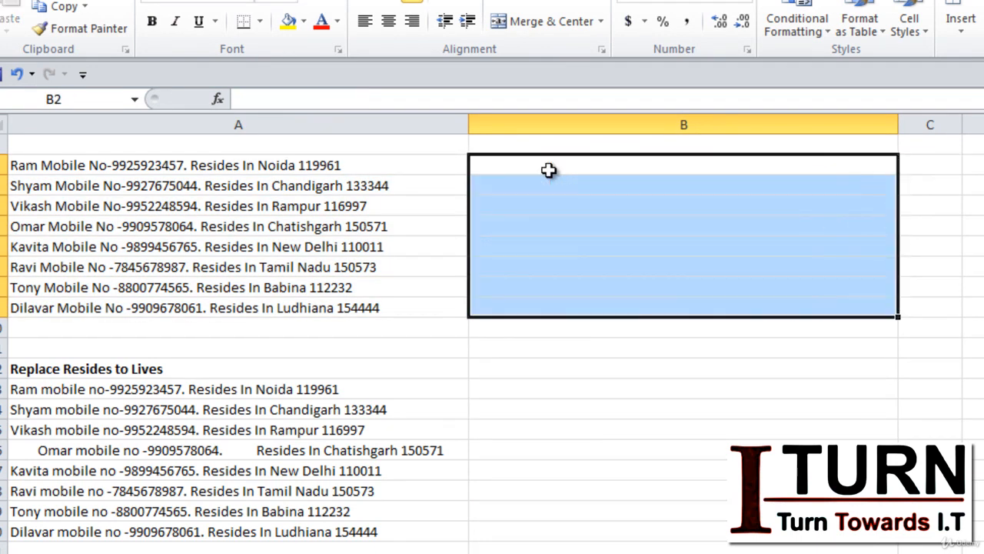
left_click(605, 222)
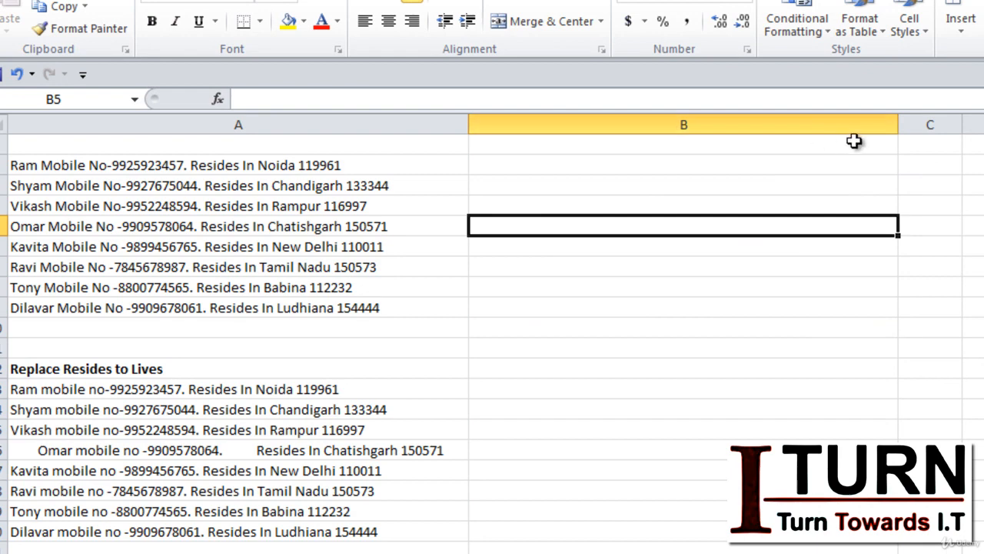
Narrow the emptied column B and widen column C.
left_click_drag(898, 127, 656, 129)
left_click_drag(715, 123, 797, 126)
left_click(589, 162)
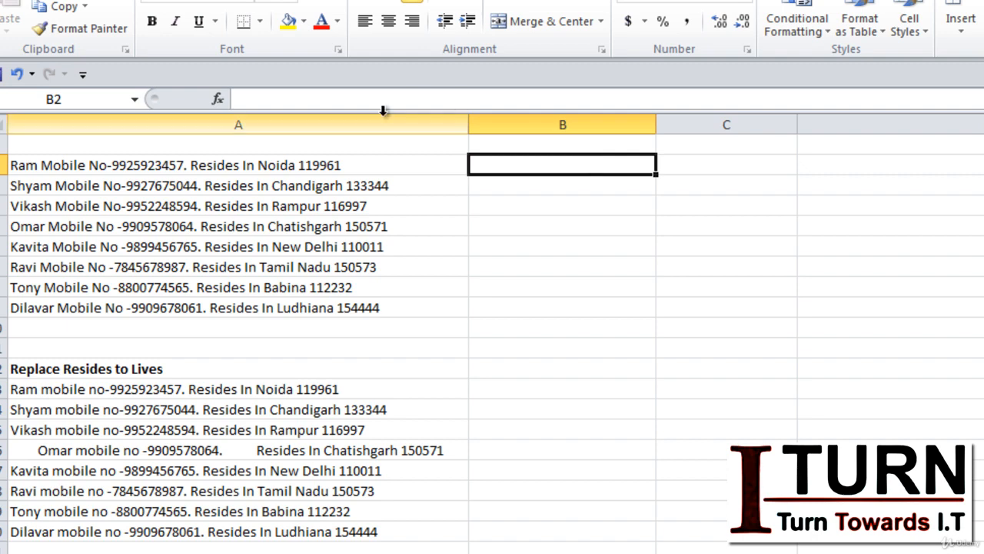
Enter =RIGHT(A2,6) in B2 to extract the six-digit code from the end of the text.
left_click(341, 165)
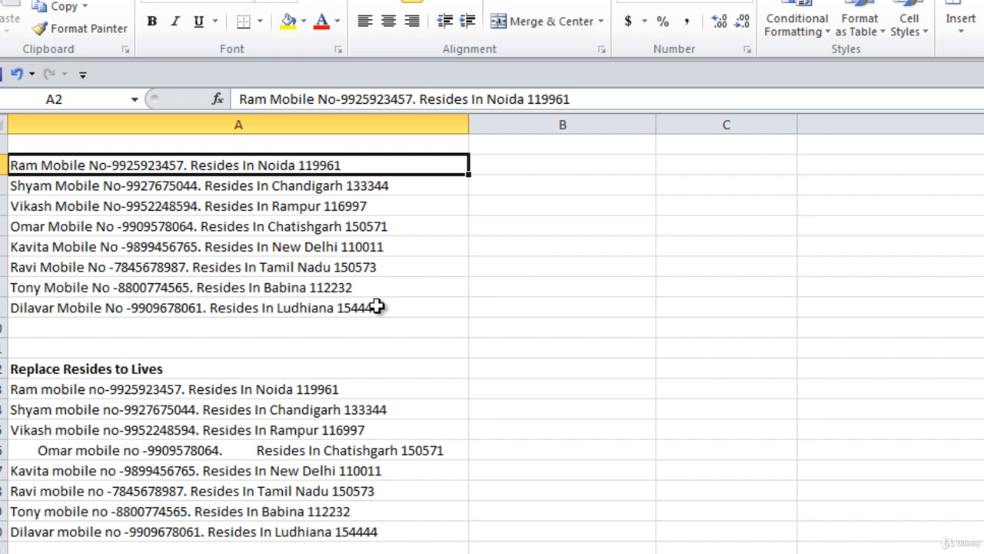
left_click(498, 166)
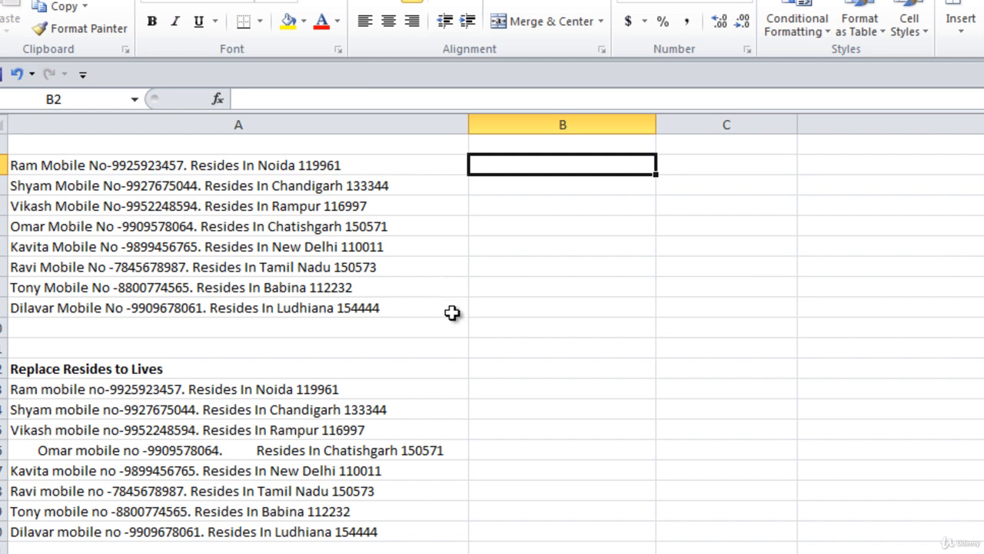
type("=righ")
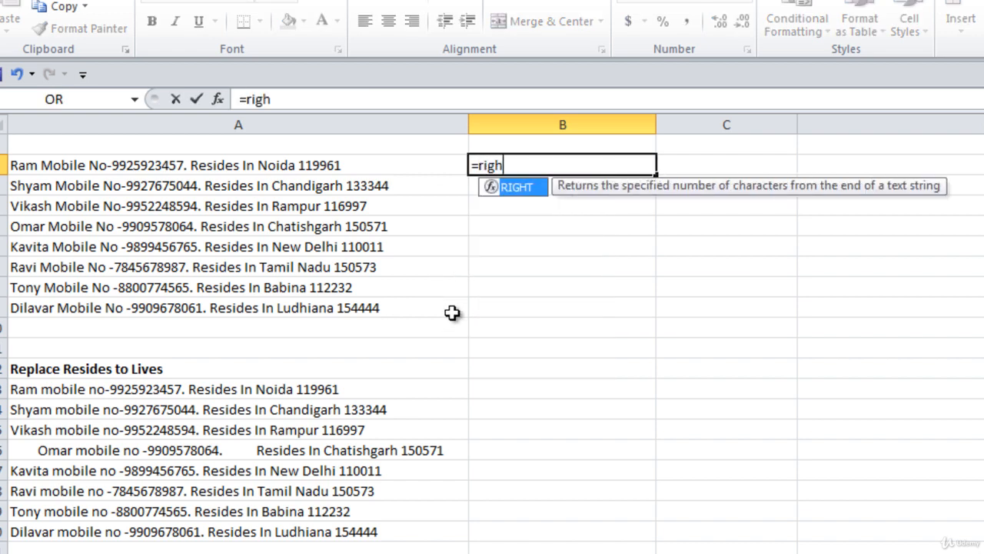
key("Tab")
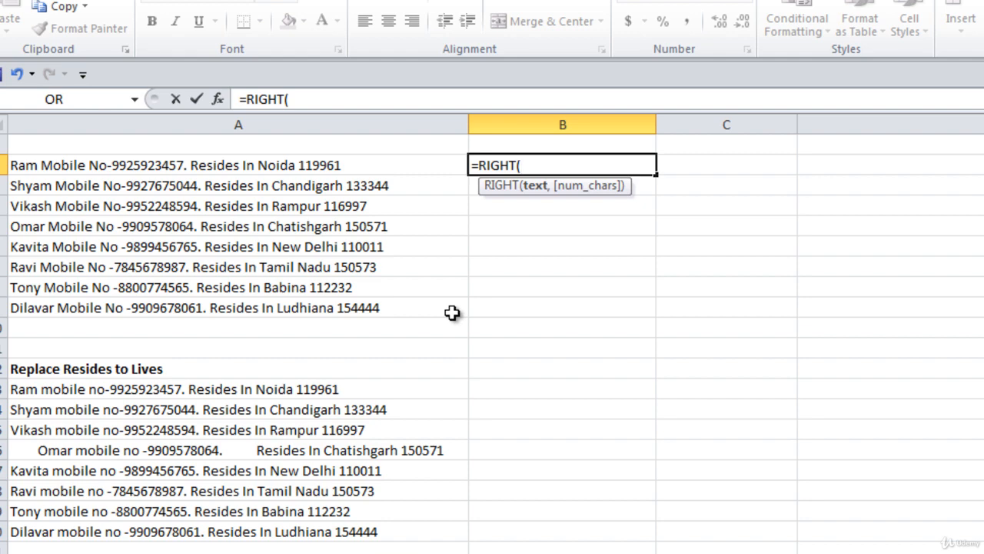
left_click(313, 167)
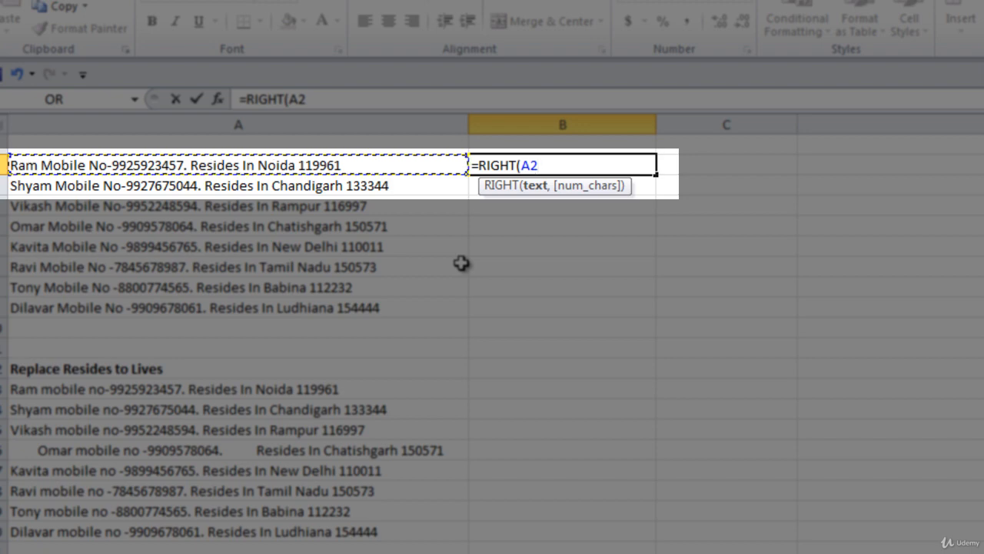
type(",")
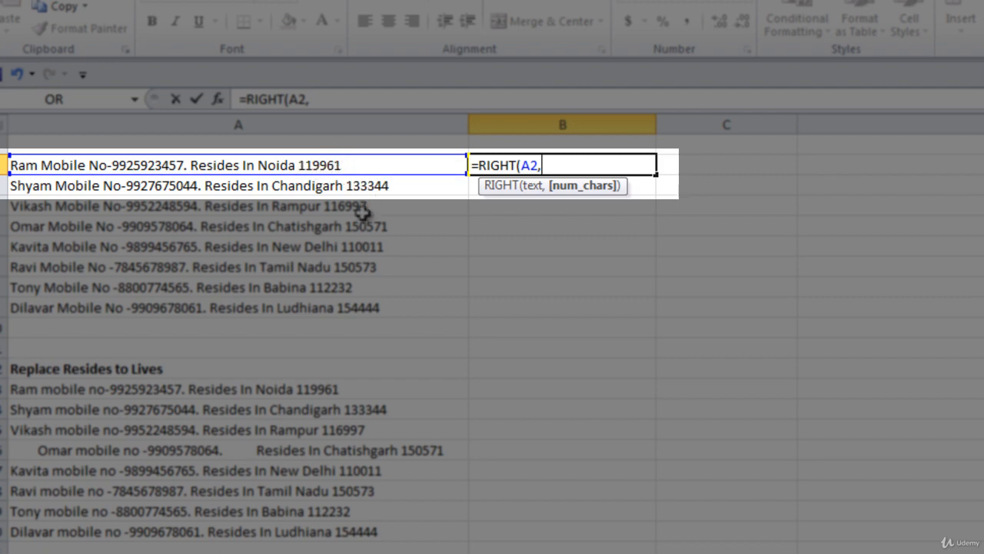
type("6")
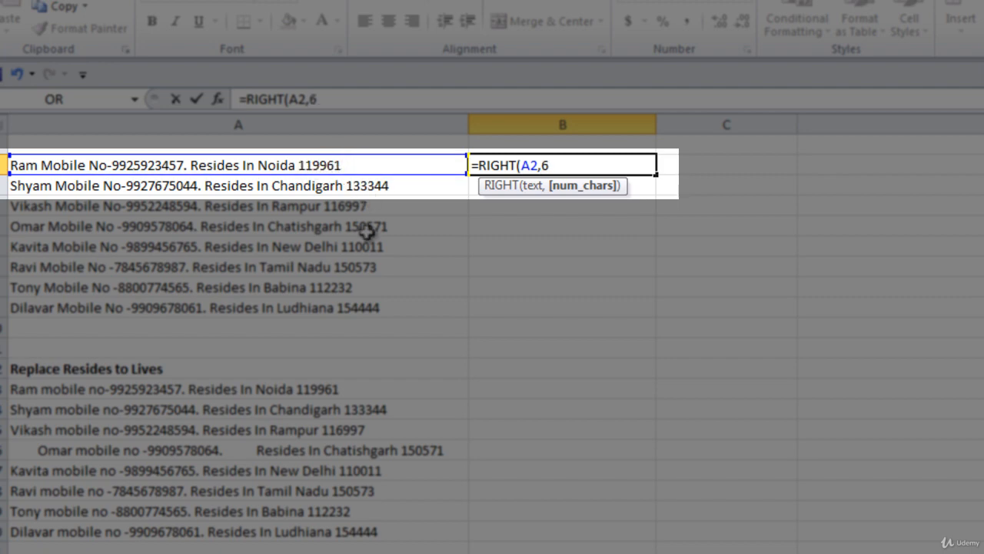
type(")")
key("Return")
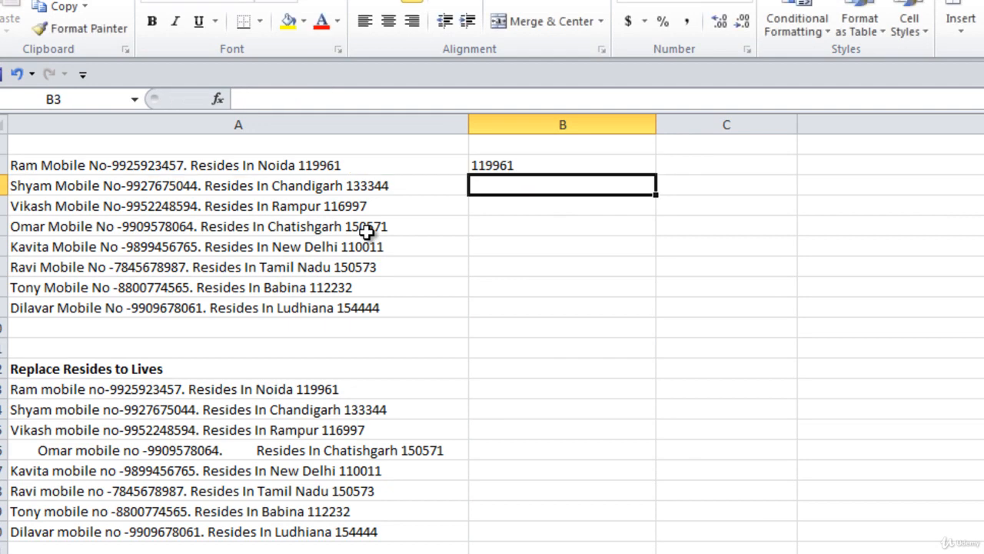
Fill the RIGHT formula from B2 down to B9 and make column B slightly narrower.
left_click(569, 168)
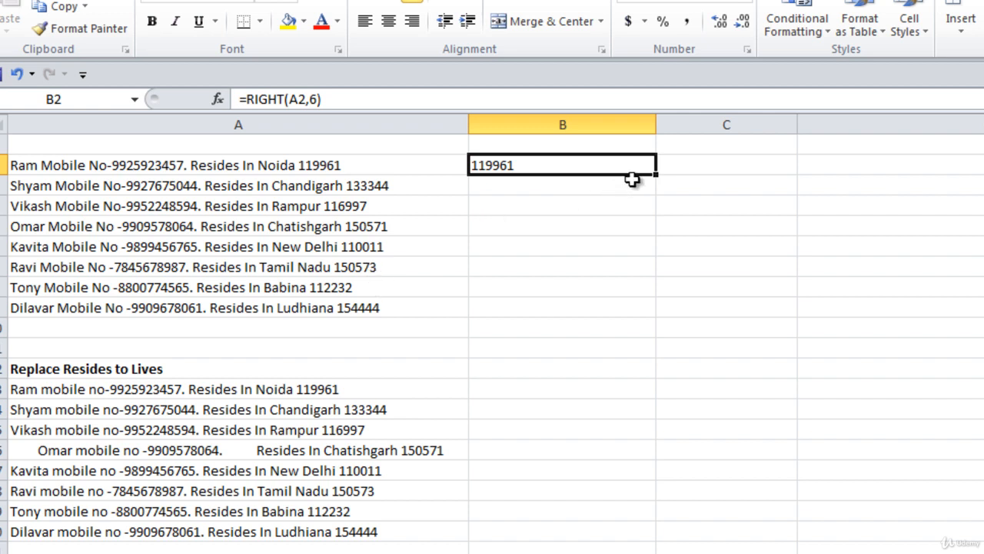
double_click(656, 175)
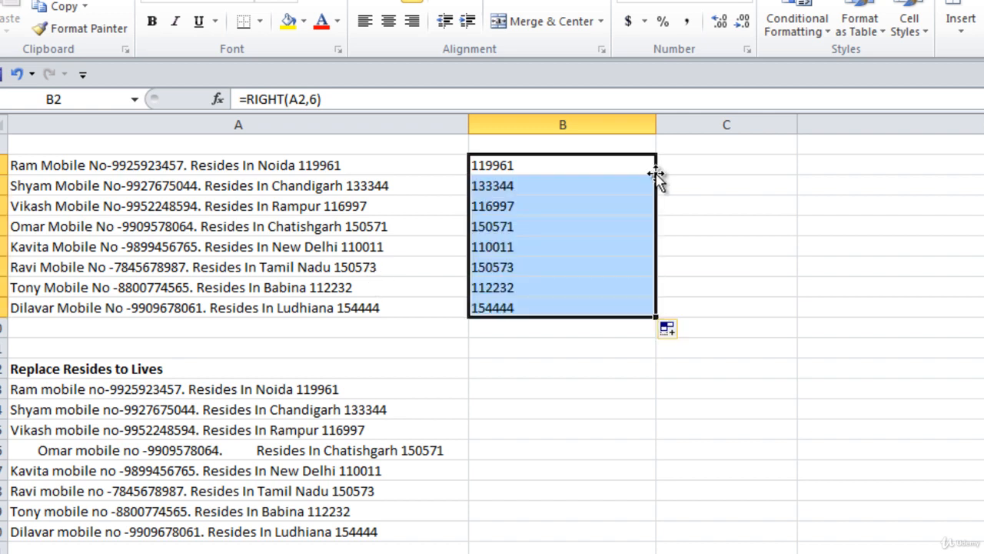
left_click_drag(659, 124, 618, 124)
Enter =LEFT(A2,3) in C2 to extract the first three characters of the text.
left_click(653, 162)
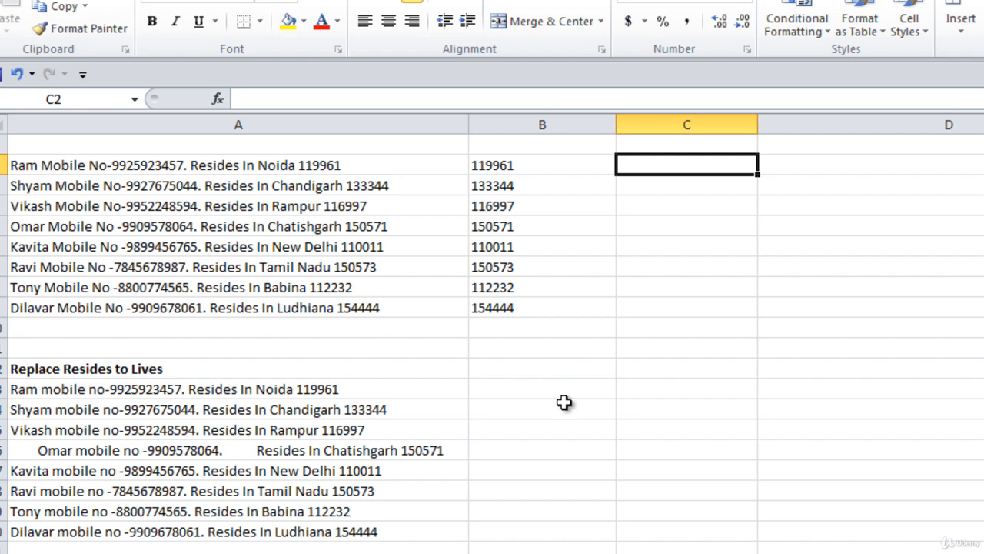
type("=left")
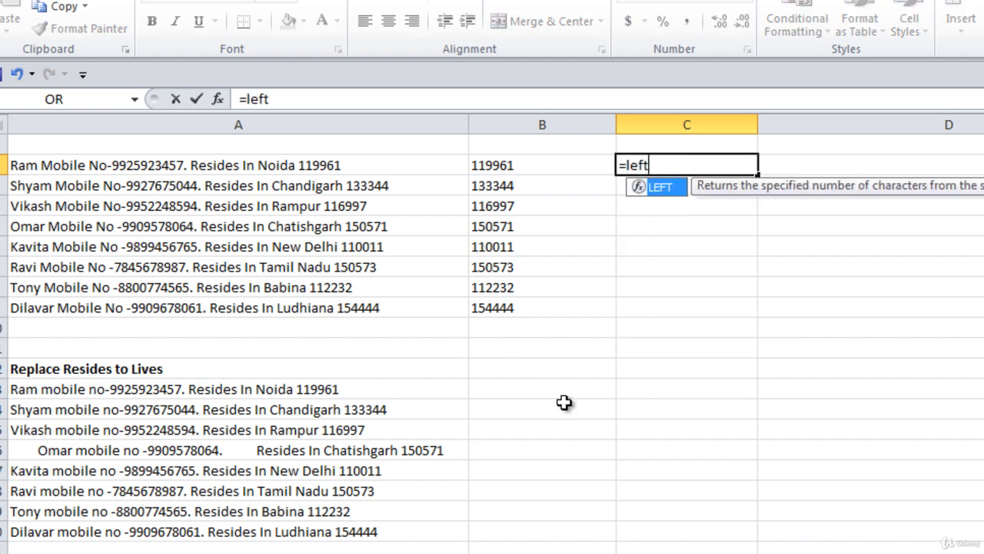
key("Tab")
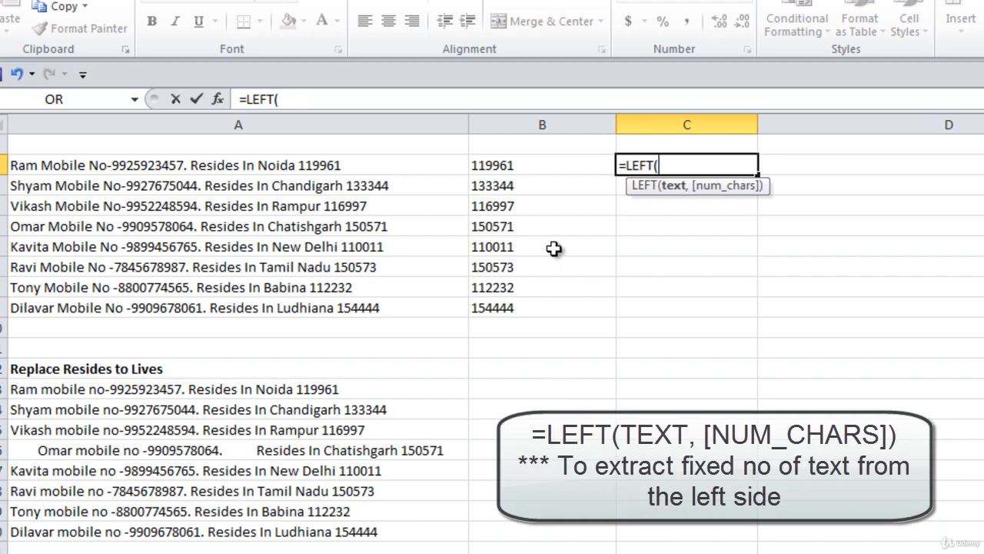
left_click(317, 163)
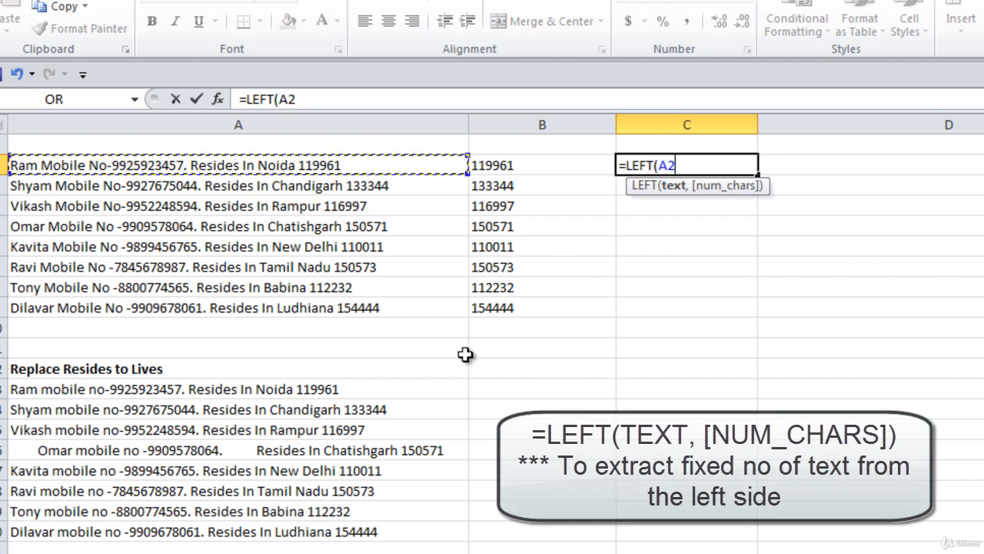
type(",")
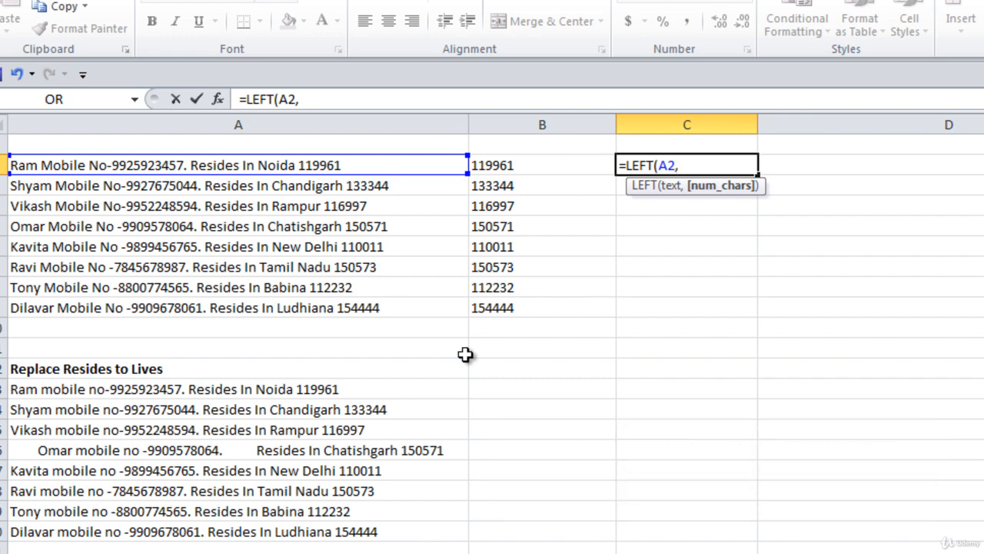
type("3)")
key("Return")
Fill the LEFT formula from C2 down to C9 and check the extracted text in C2 and C3.
left_click(738, 165)
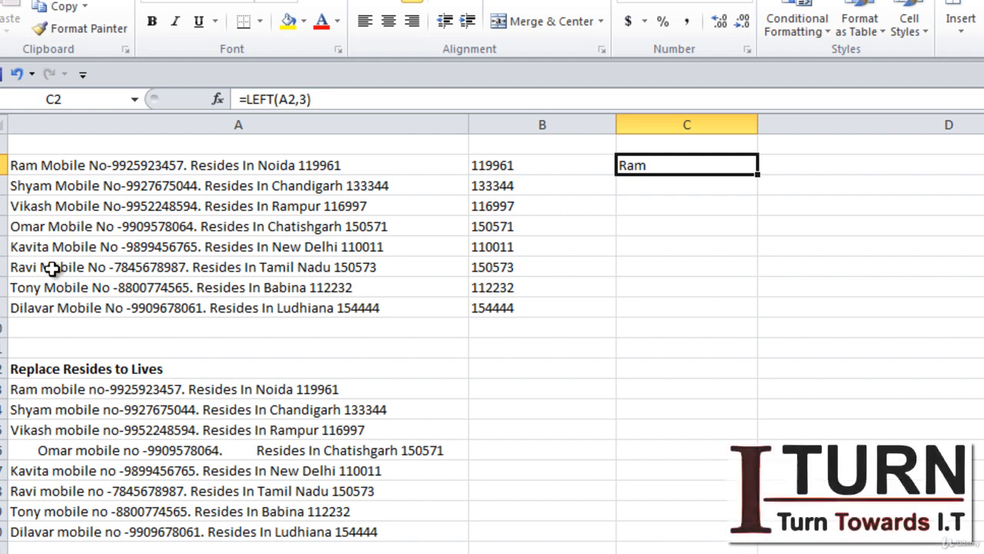
double_click(757, 174)
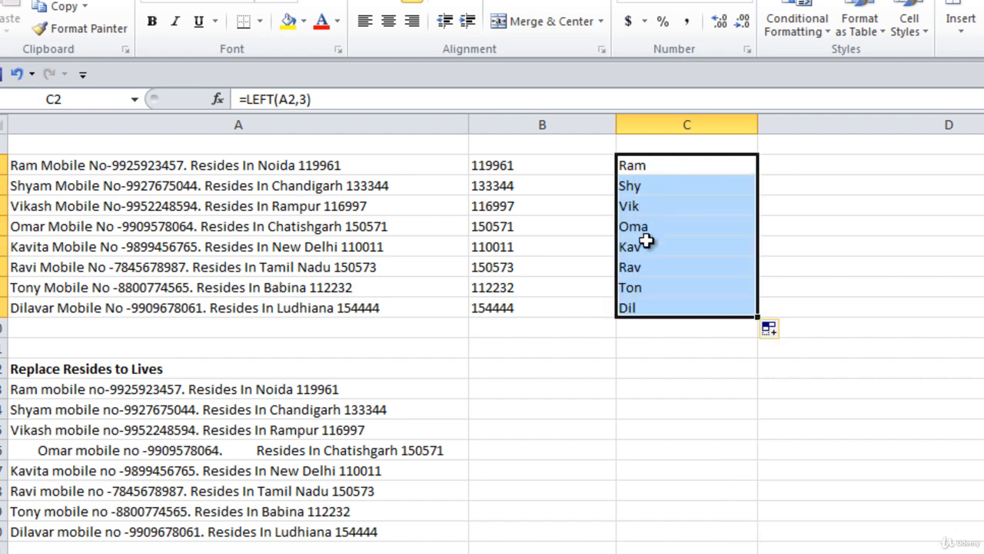
left_click(628, 166)
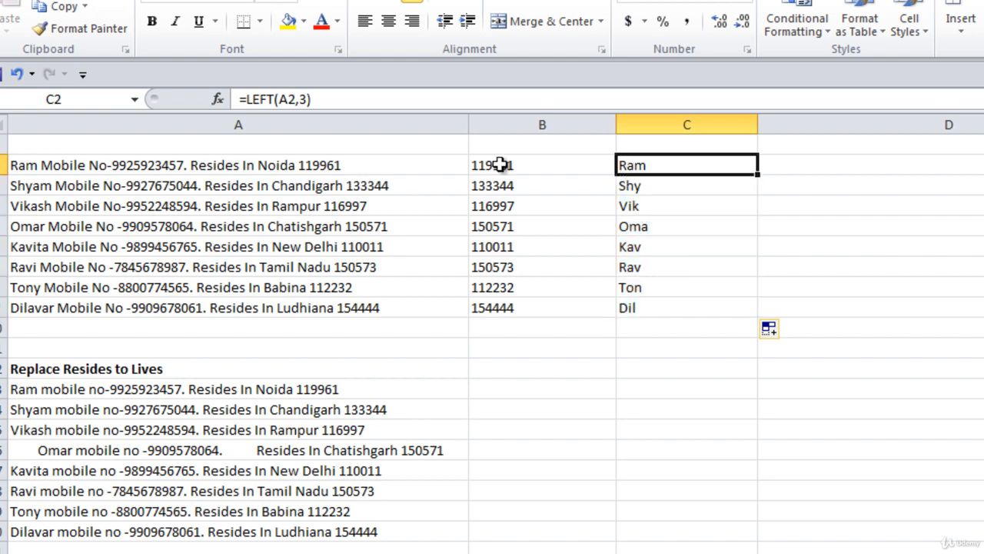
left_click(643, 188)
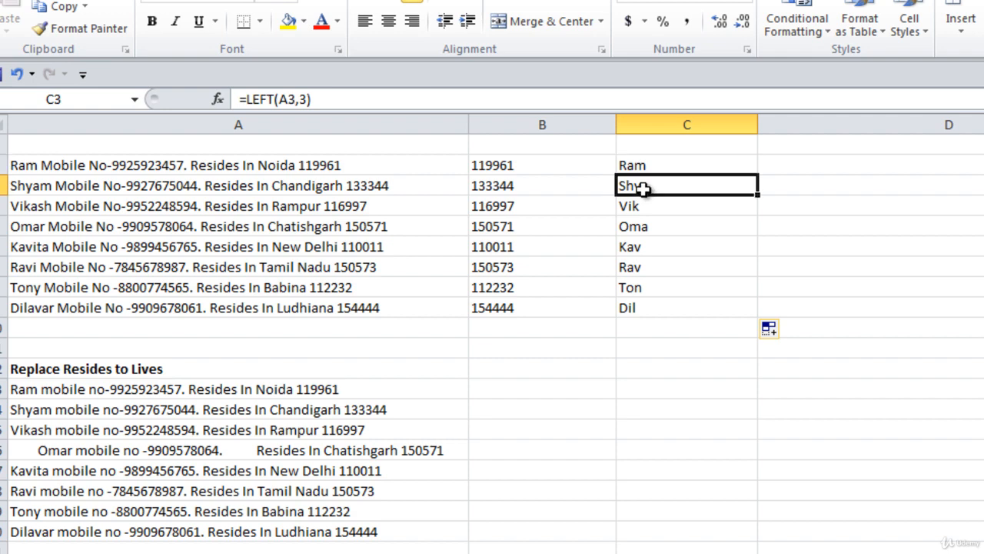